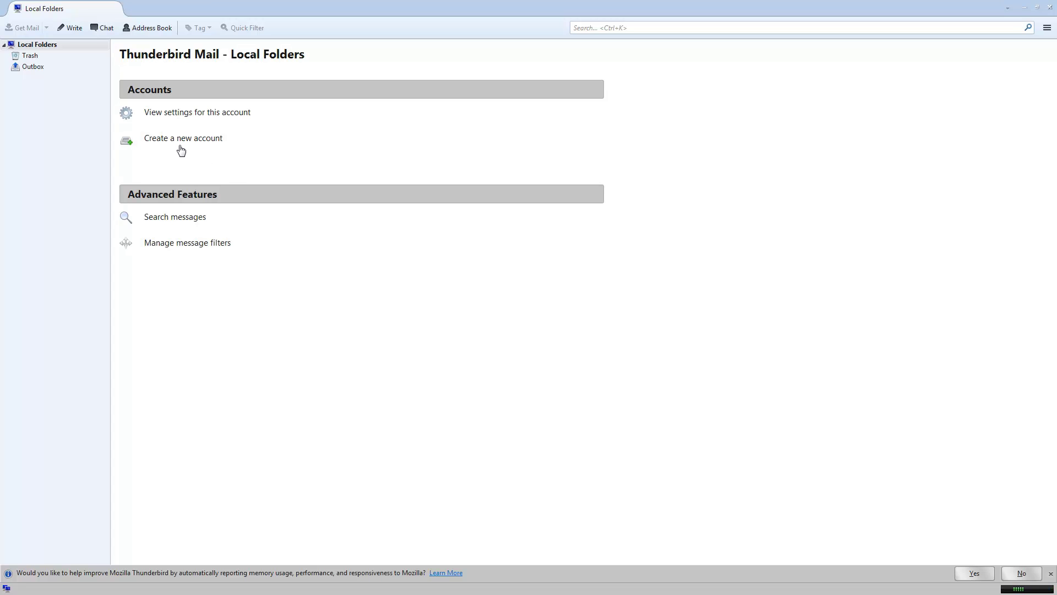
Start a new mail account from the Accounts section of the Local Folders page.
{"action": "left_click", "coordinate": [178, 139]}
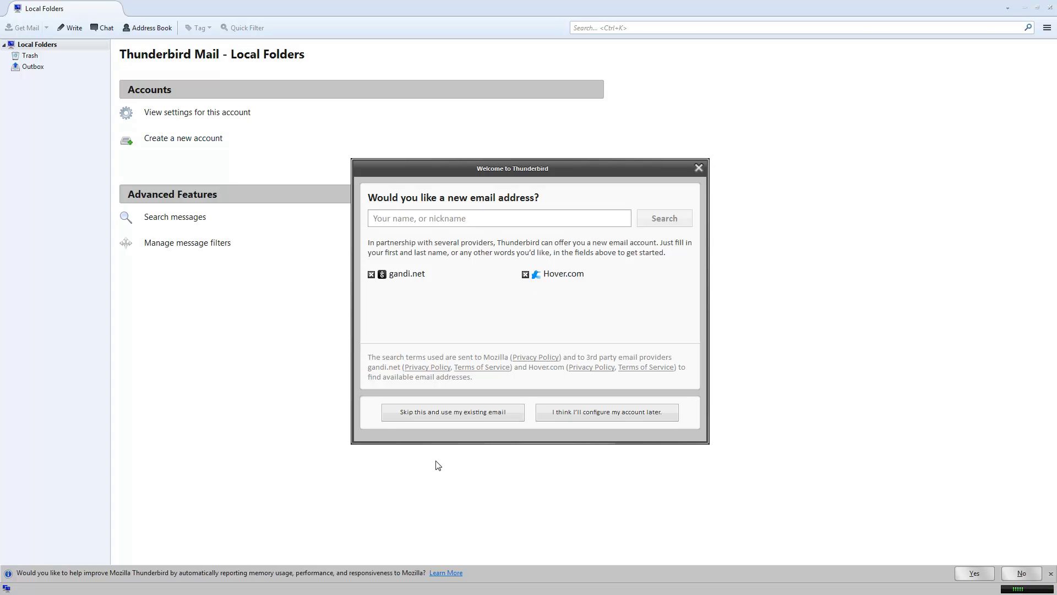
Skip the new-address offer to use an existing email, and enter the user's name.
{"action": "left_click", "coordinate": [404, 418]}
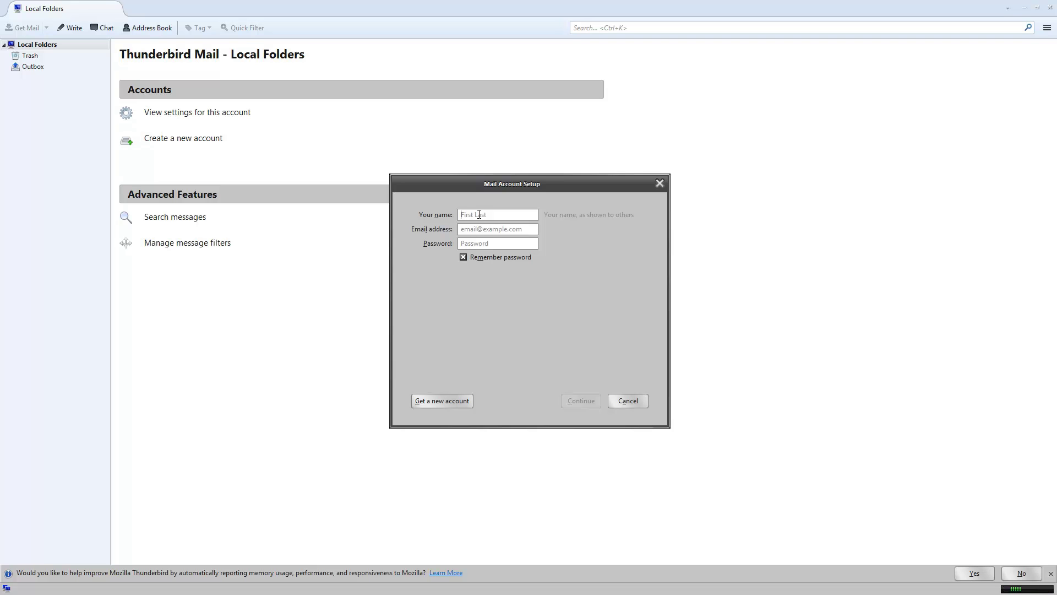
{"action": "type", "text": "Rober"}
{"action": "key", "text": "Tab"}
Enter the admin e-mail address and the account password.
{"action": "type", "text": "rww"}
{"action": "key", "text": "BackSpace"}
{"action": "key", "text": "BackSpace"}
{"action": "key", "text": "BackSpace"}
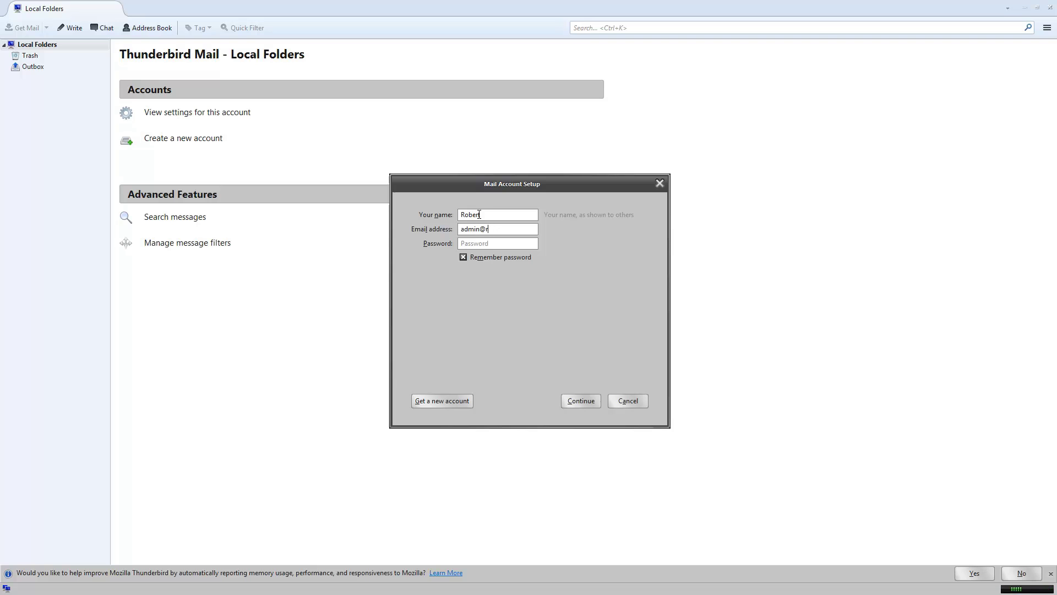
{"action": "key", "text": "Tab"}
{"action": "type", "text": "••••••••"}
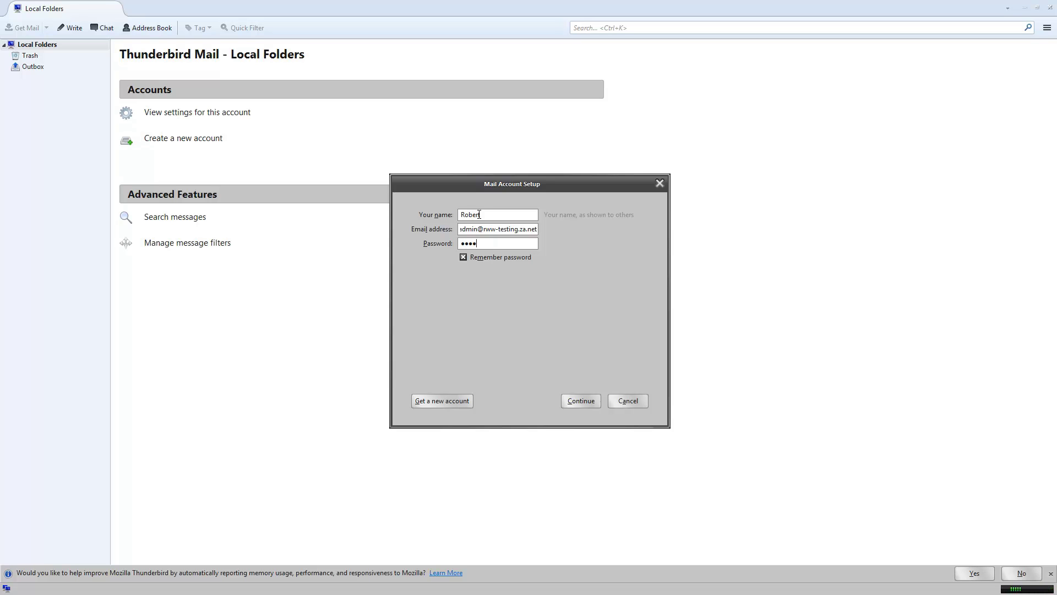
{"action": "type", "text": "•"}
Continue past the automatic lookup and switch to manual server configuration.
{"action": "left_click", "coordinate": [582, 405]}
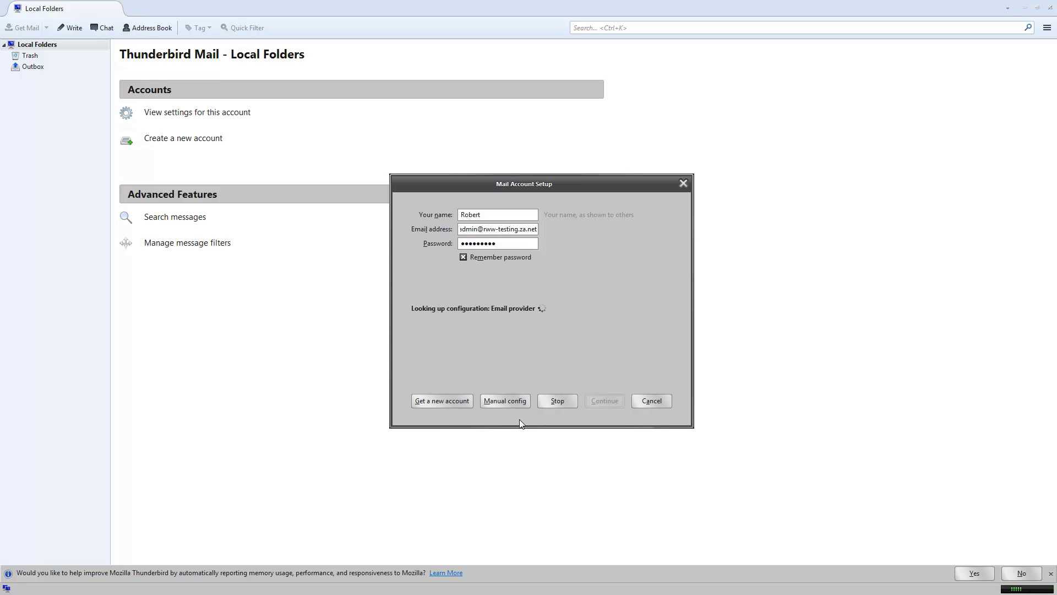
{"action": "left_click", "coordinate": [494, 405]}
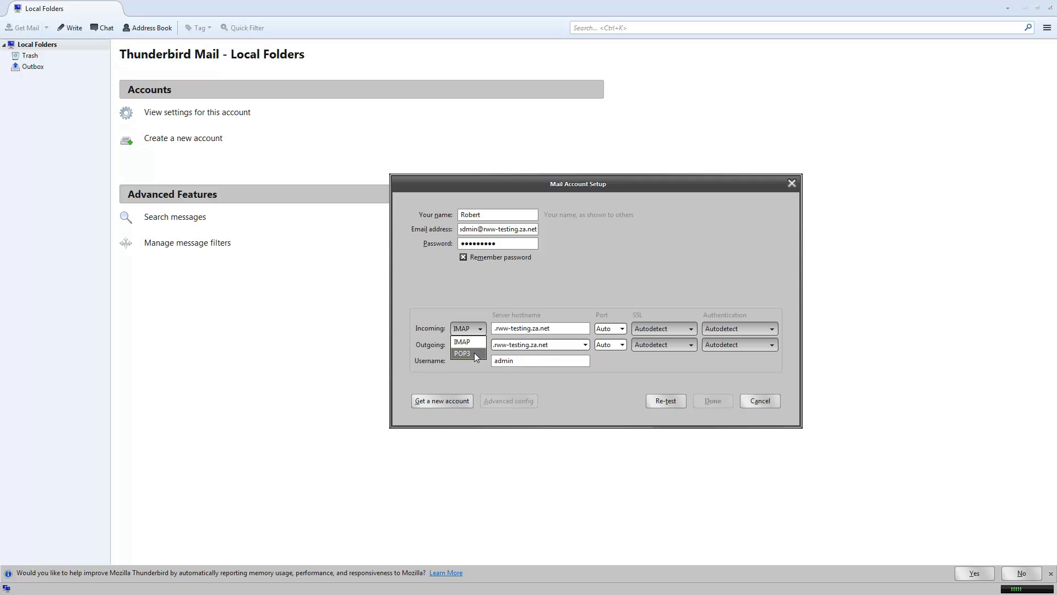
Switch incoming to POP3 and set both server hostnames to mail.rww-testing.za.net.
{"action": "left_click", "coordinate": [474, 352]}
{"action": "type", "text": "mail"}
{"action": "left_click", "coordinate": [498, 347]}
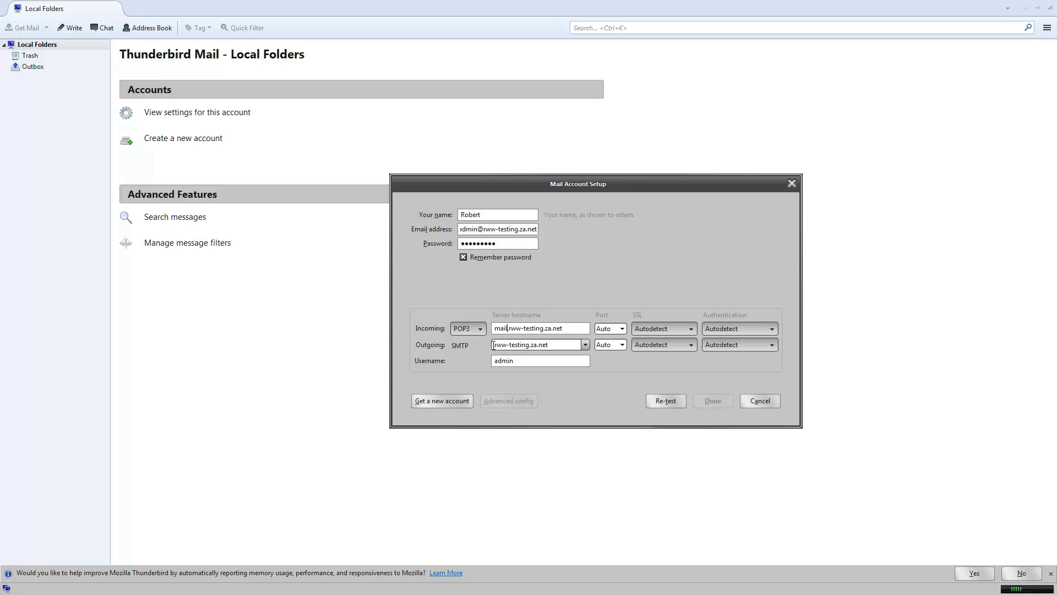
{"action": "type", "text": "mail."}
Set the incoming port to 110 and the outgoing port to 587.
{"action": "left_click", "coordinate": [622, 328]}
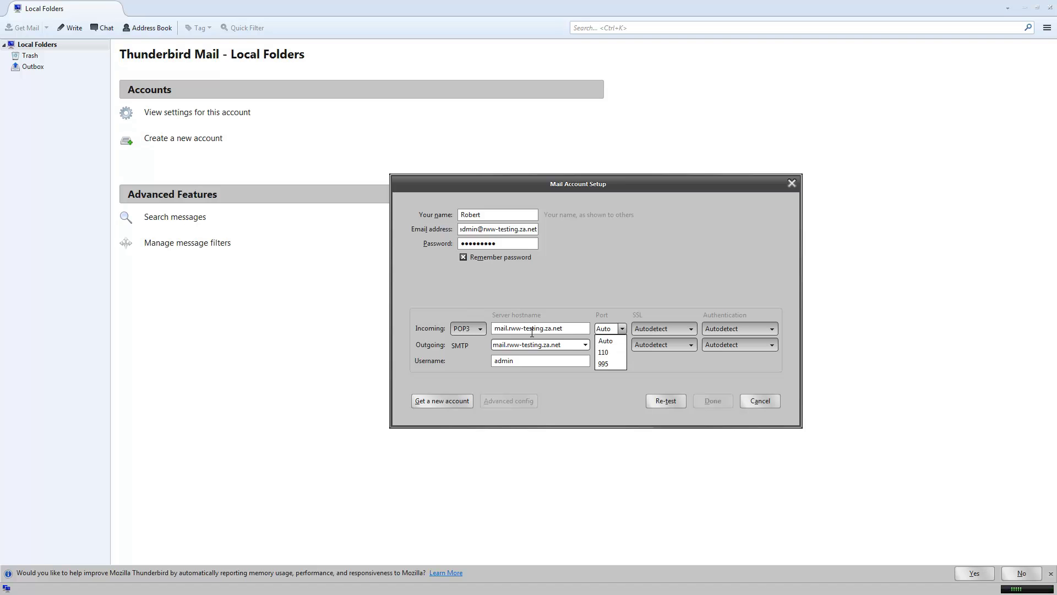
{"action": "left_click", "coordinate": [615, 353]}
{"action": "left_click", "coordinate": [621, 345]}
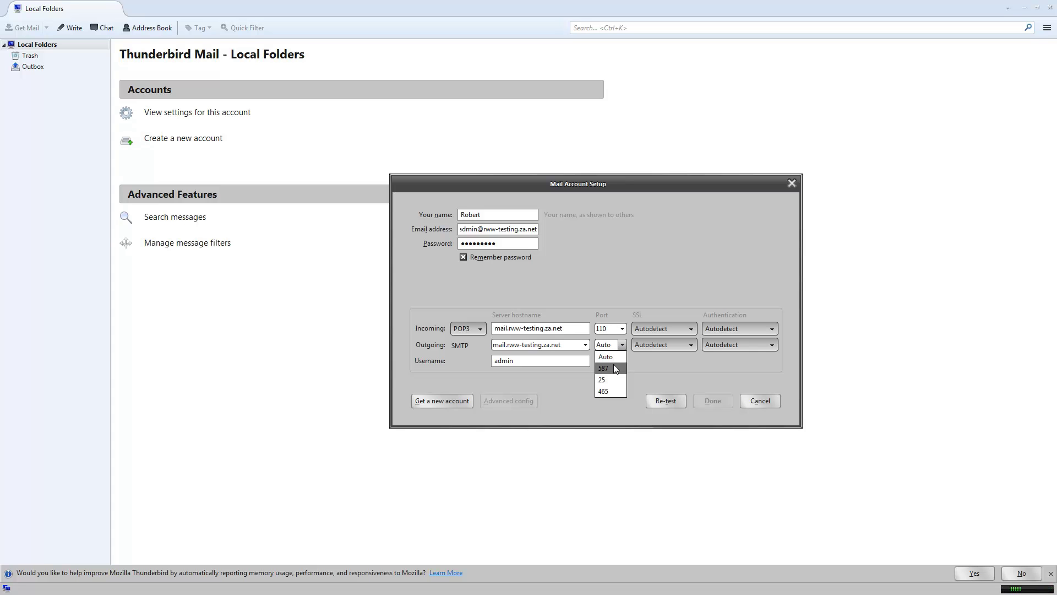
{"action": "left_click", "coordinate": [615, 368]}
{"action": "left_click", "coordinate": [622, 345]}
{"action": "left_click", "coordinate": [617, 363]}
{"action": "left_click", "coordinate": [622, 346]}
{"action": "left_click", "coordinate": [619, 380]}
{"action": "left_click", "coordinate": [623, 345]}
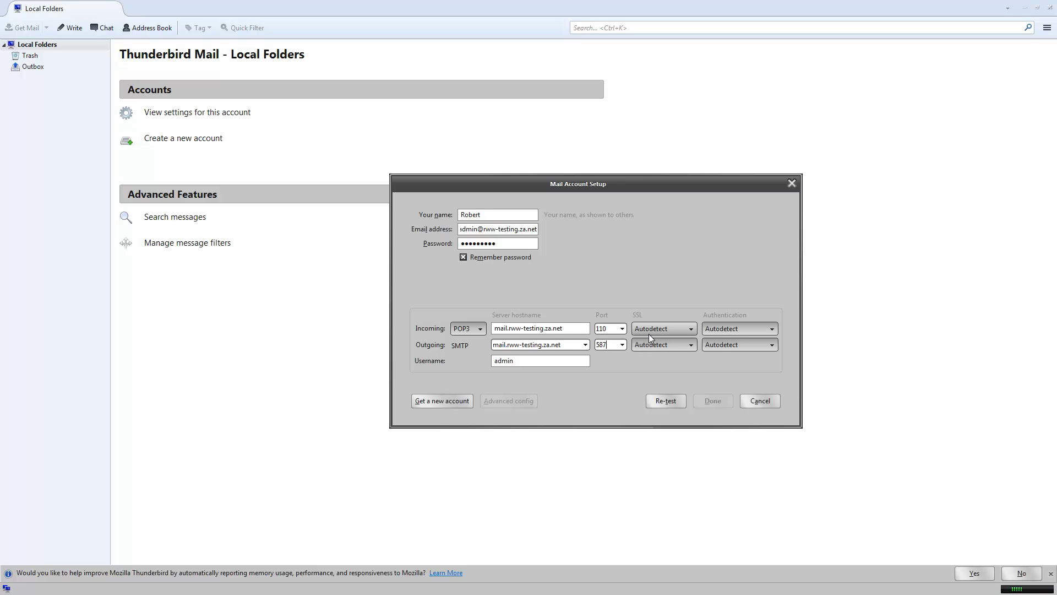
{"action": "left_click", "coordinate": [685, 330]}
{"action": "left_click", "coordinate": [669, 352]}
{"action": "left_click", "coordinate": [670, 346]}
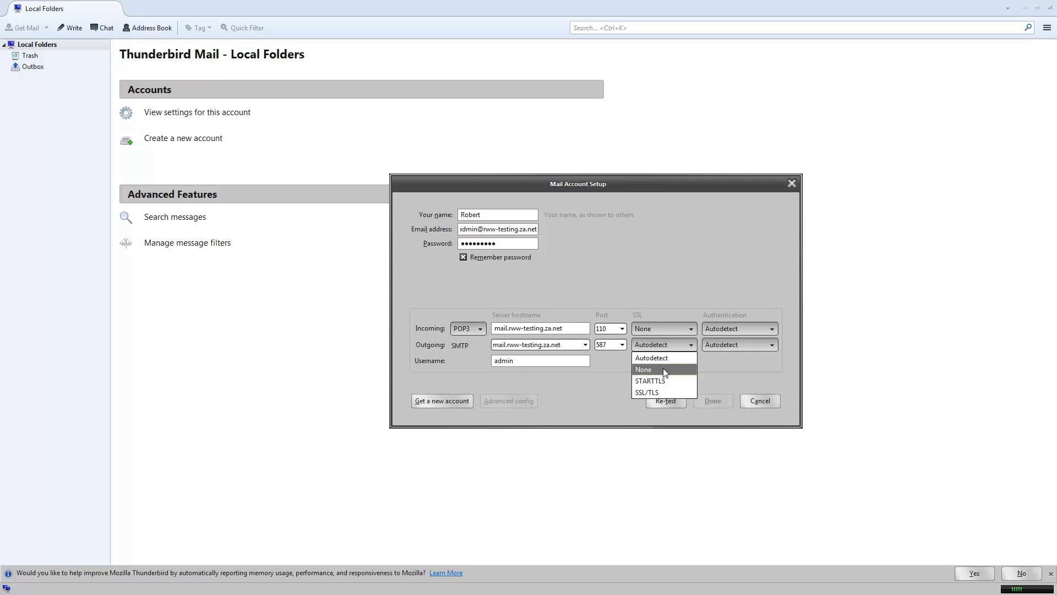
{"action": "left_click", "coordinate": [745, 328]}
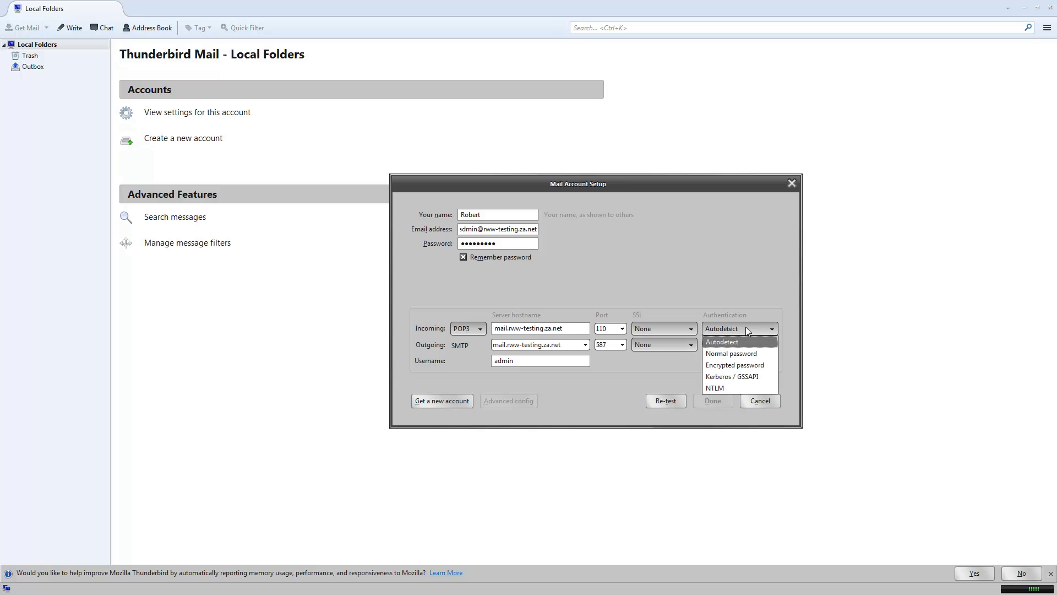
{"action": "left_click", "coordinate": [741, 354]}
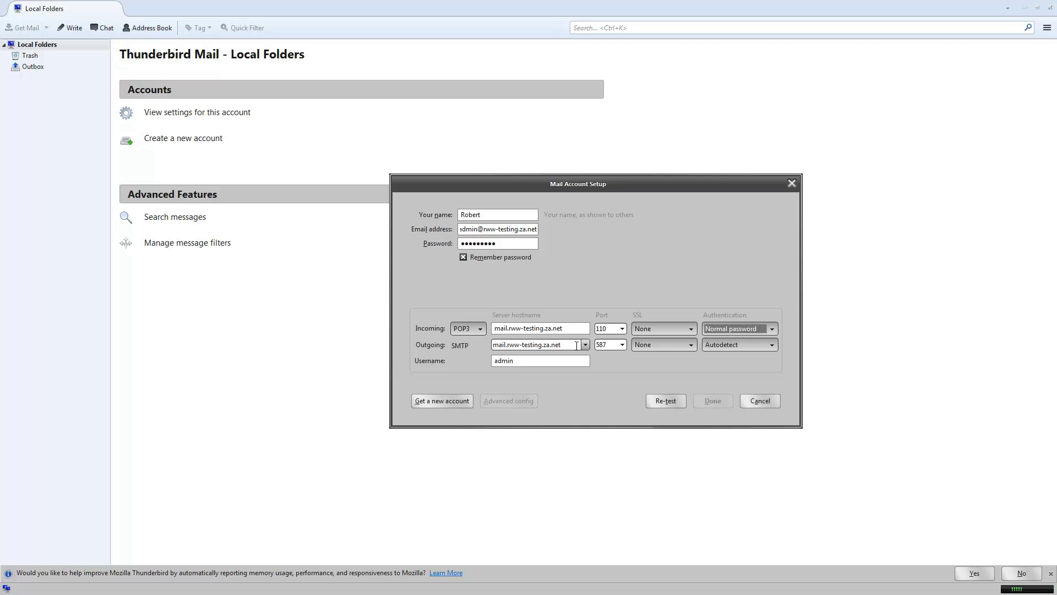
{"action": "left_click", "coordinate": [722, 343]}
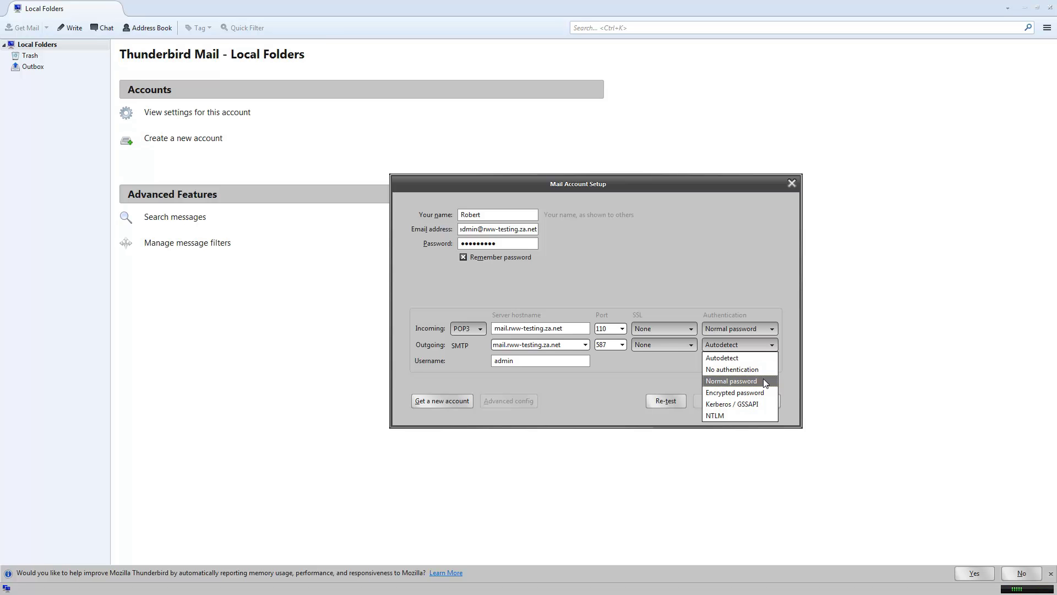
{"action": "left_click", "coordinate": [765, 381]}
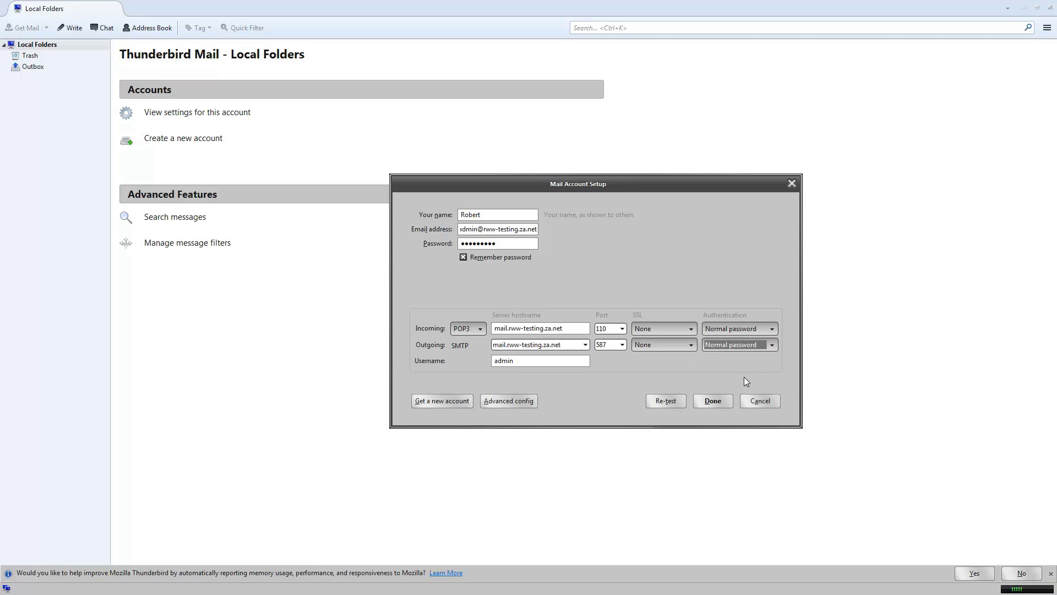
{"action": "left_click", "coordinate": [554, 363]}
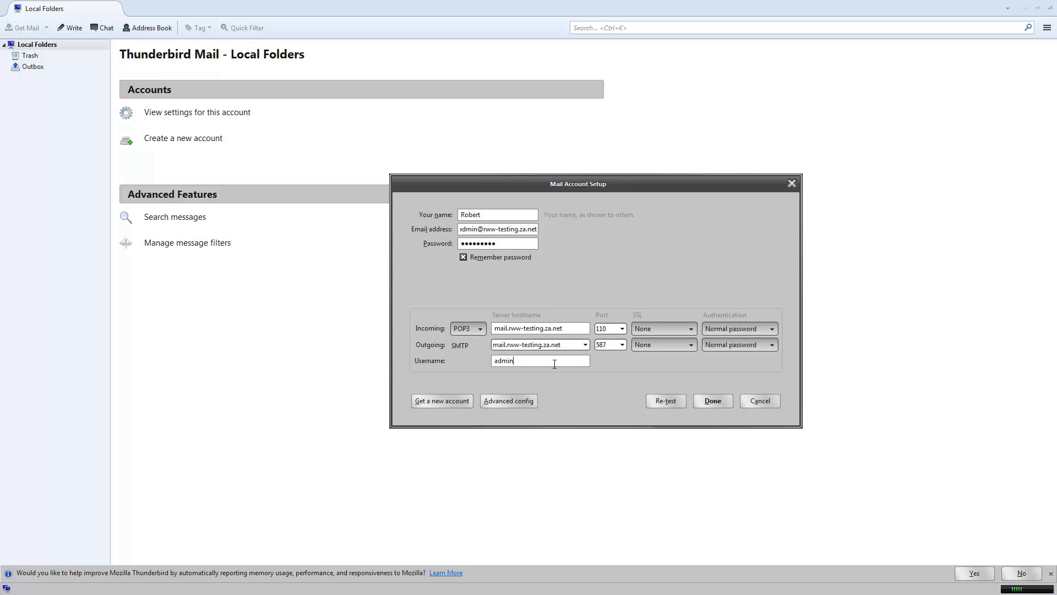
{"action": "type", "text": "@rww-testing.za.net"}
Accept the unencrypted-connection risk, finish setup, and open the new account's empty Inbox.
{"action": "left_click", "coordinate": [705, 400]}
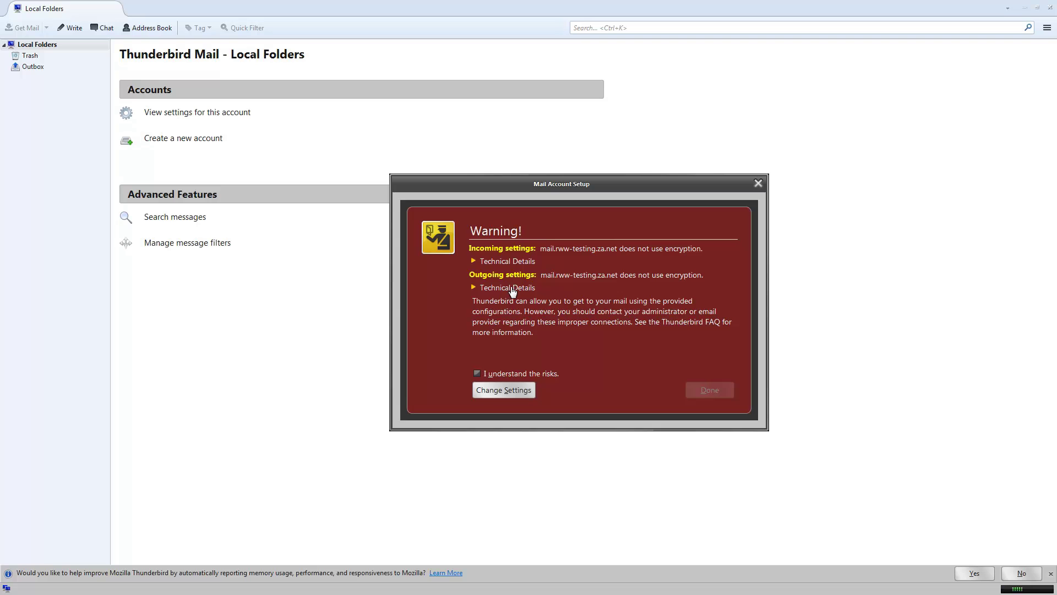
{"action": "left_click", "coordinate": [478, 372]}
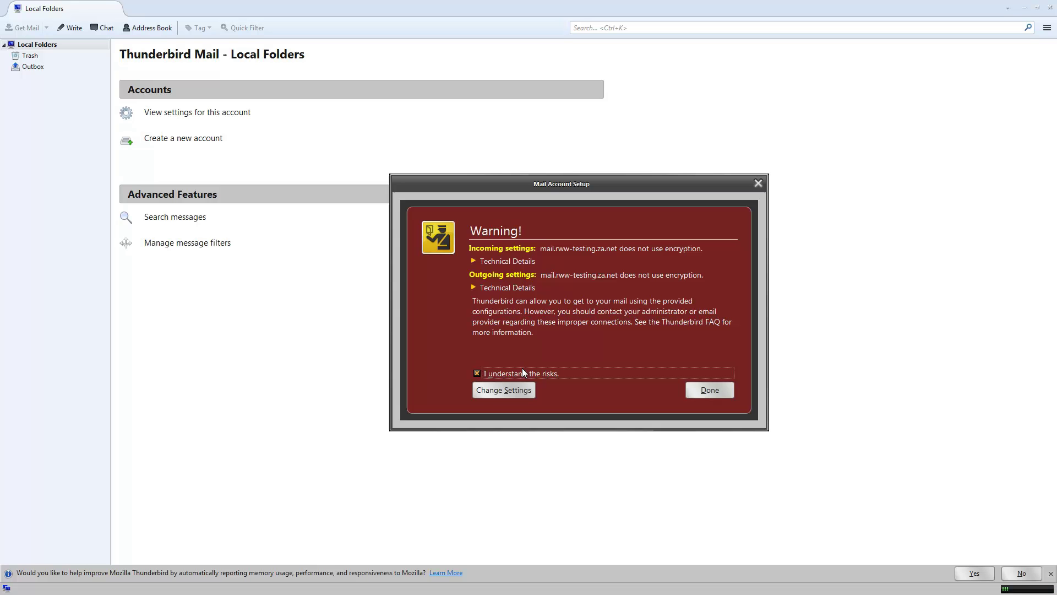
{"action": "left_click", "coordinate": [721, 389]}
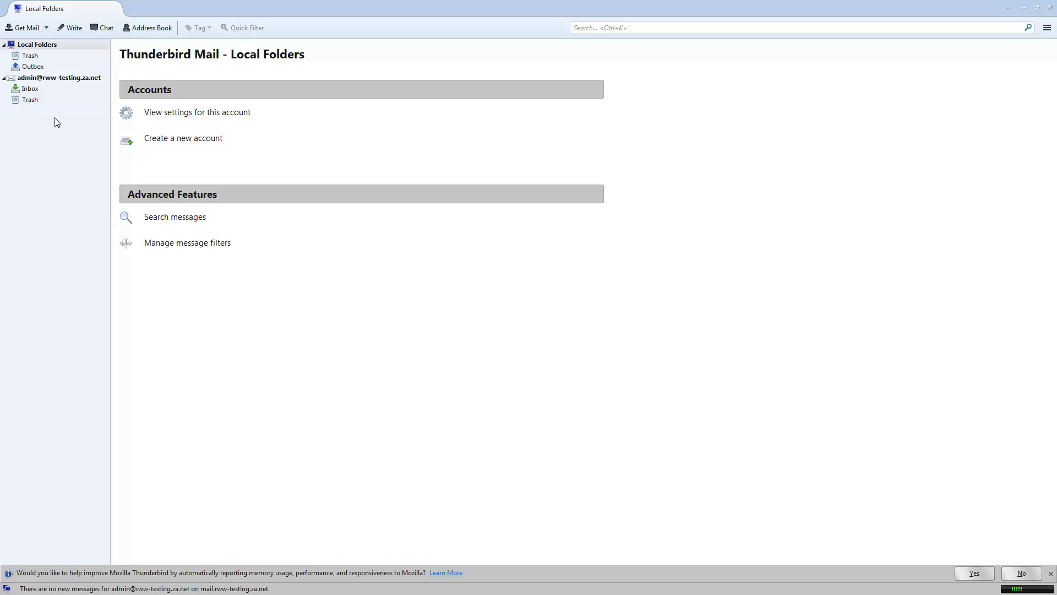
{"action": "left_click", "coordinate": [29, 91]}
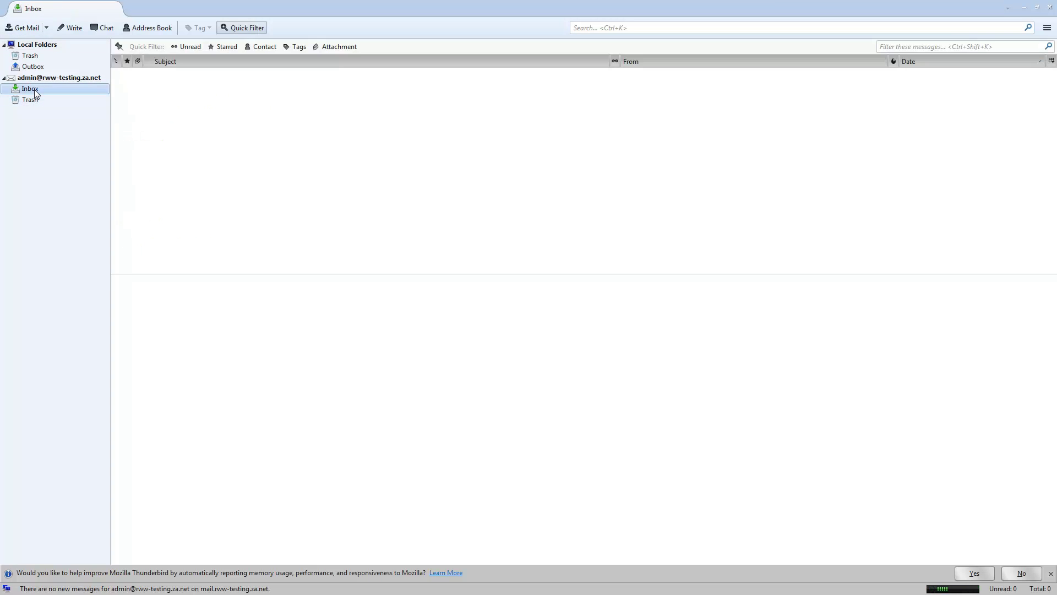